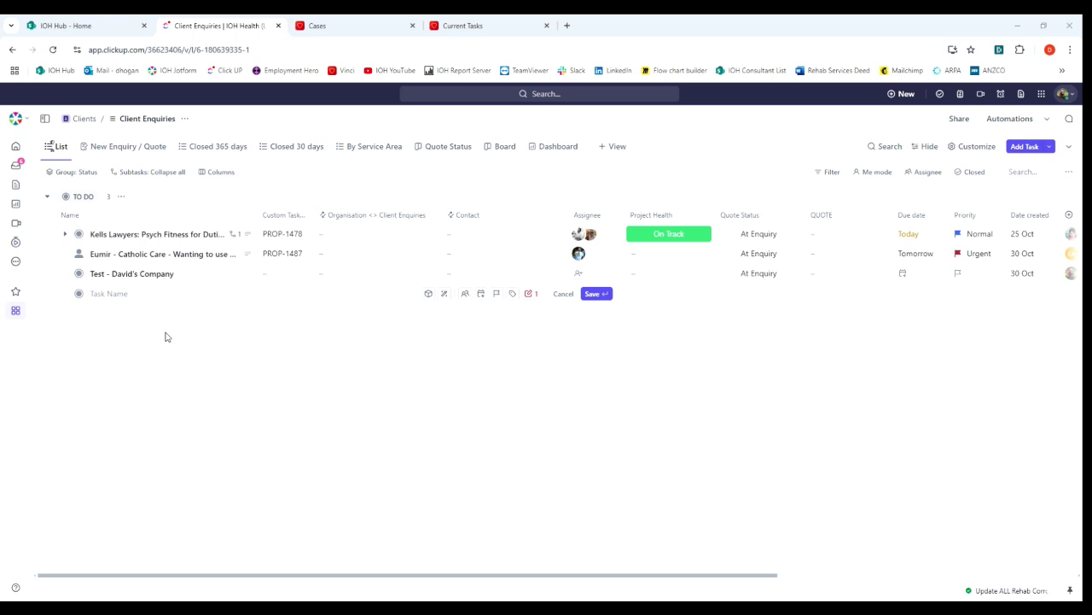
Assign the Test - David's Company enquiry to yourself and move the task from Client Enquiries to the Client Leads list
click(580, 275)
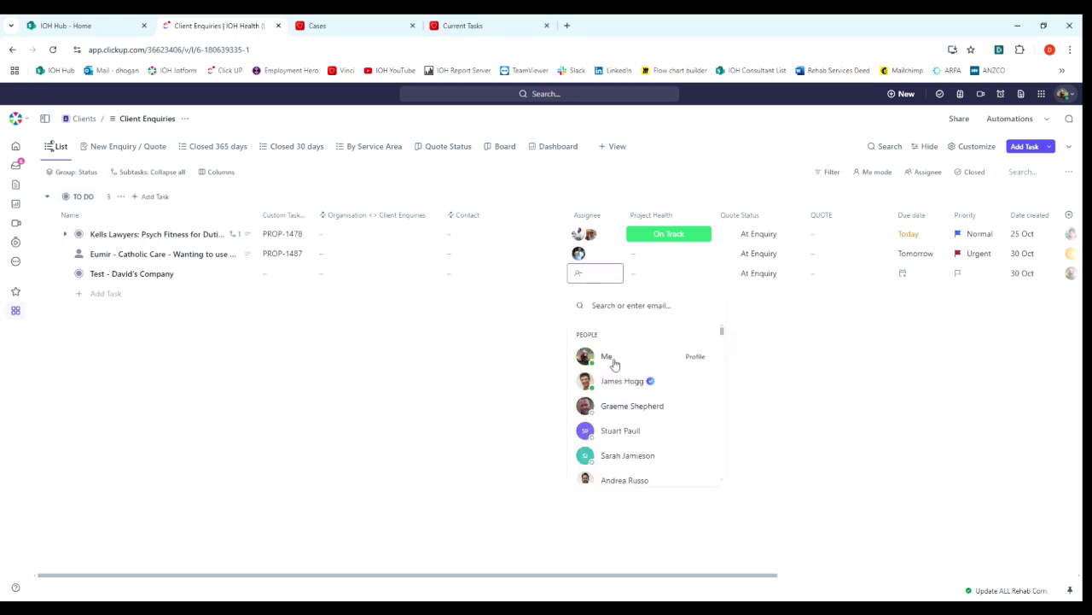
click(611, 358)
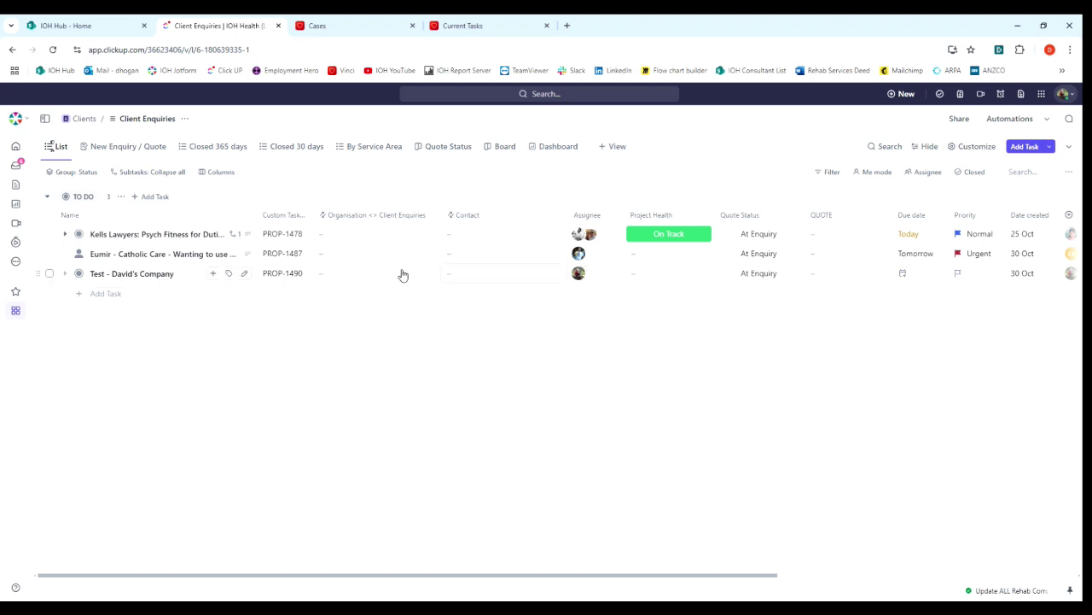
click(146, 279)
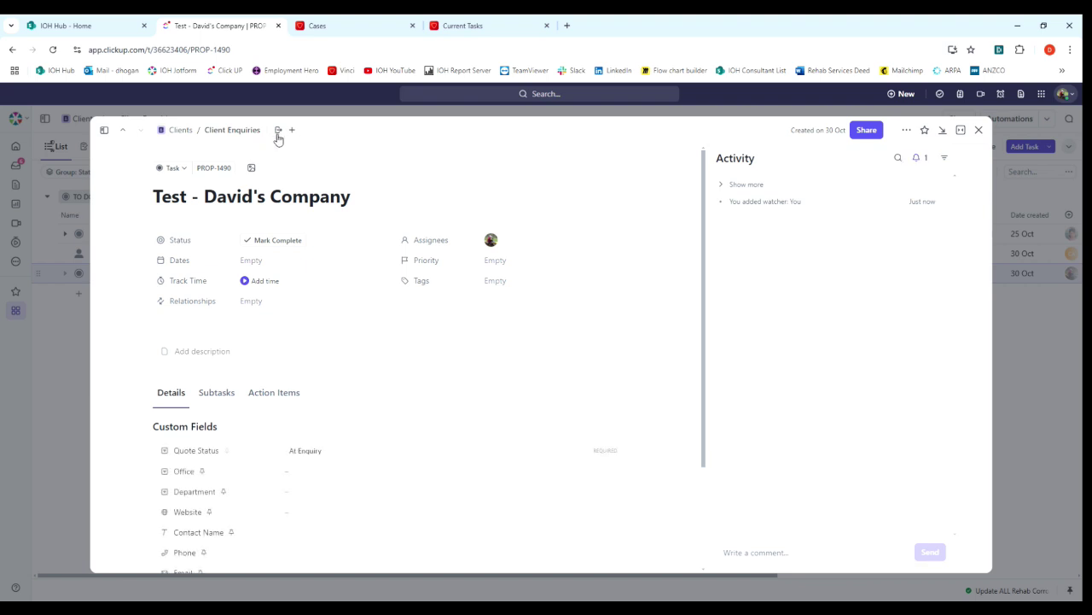
click(278, 135)
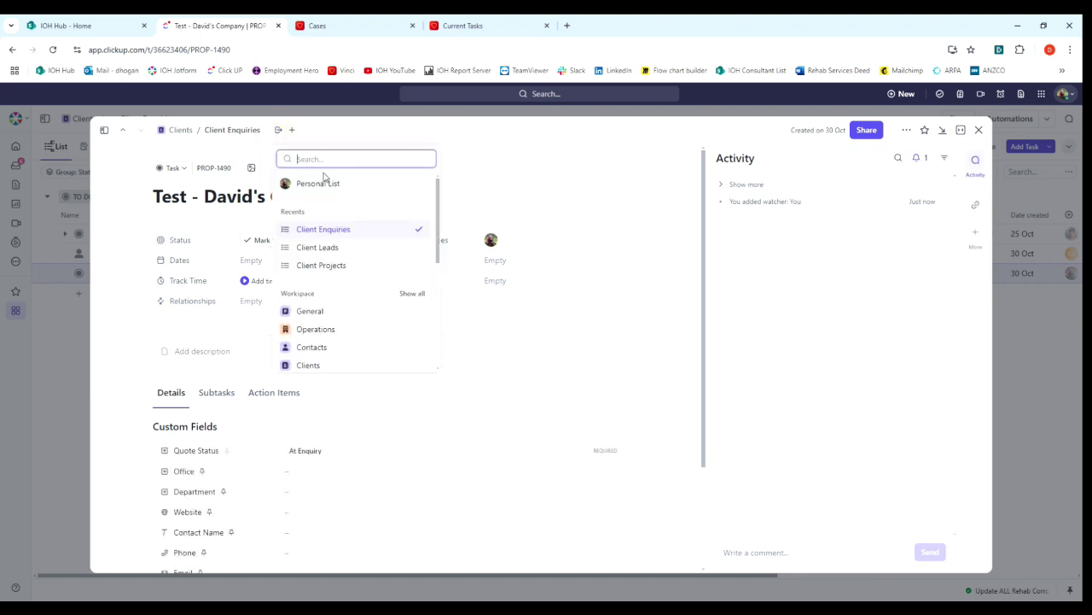
scroll(371, 259, down, 2)
click(333, 330)
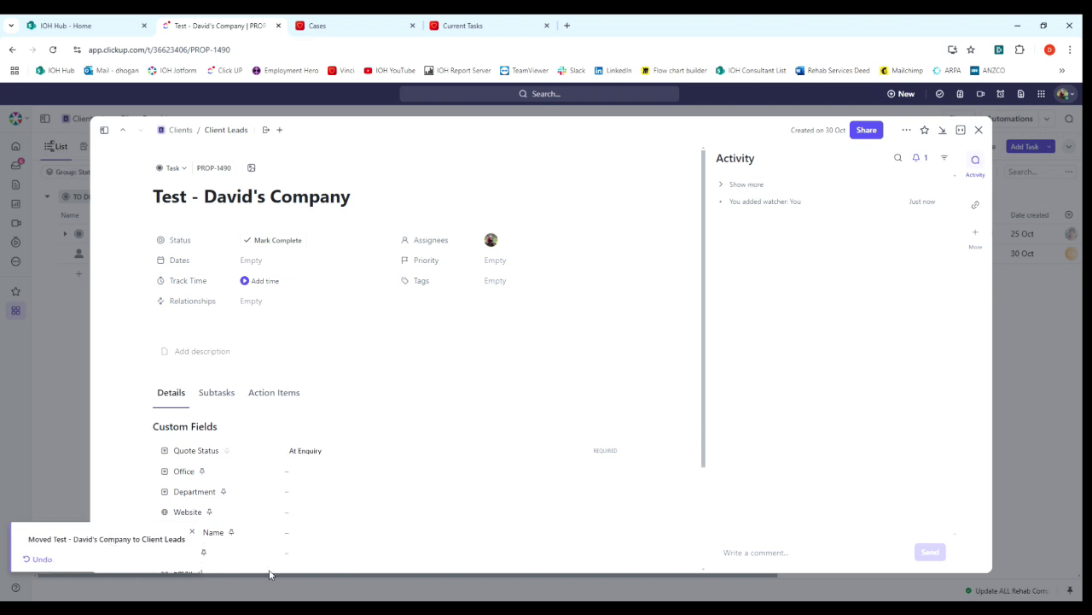
click(979, 130)
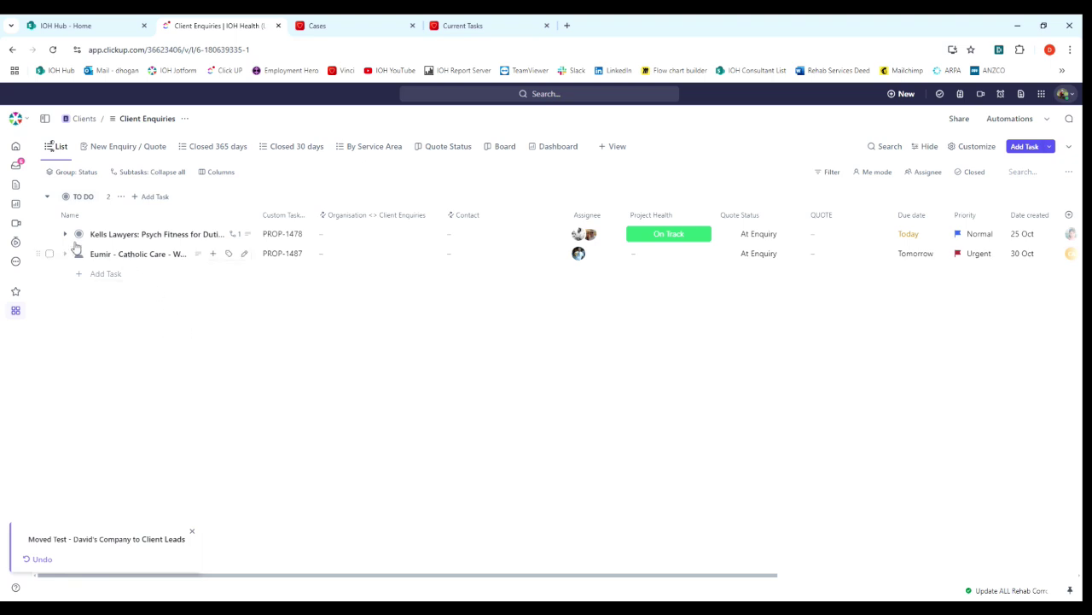
Go to the Client Leads list in the Clients space and open the Test - David's Company task
mouse_move(16, 312)
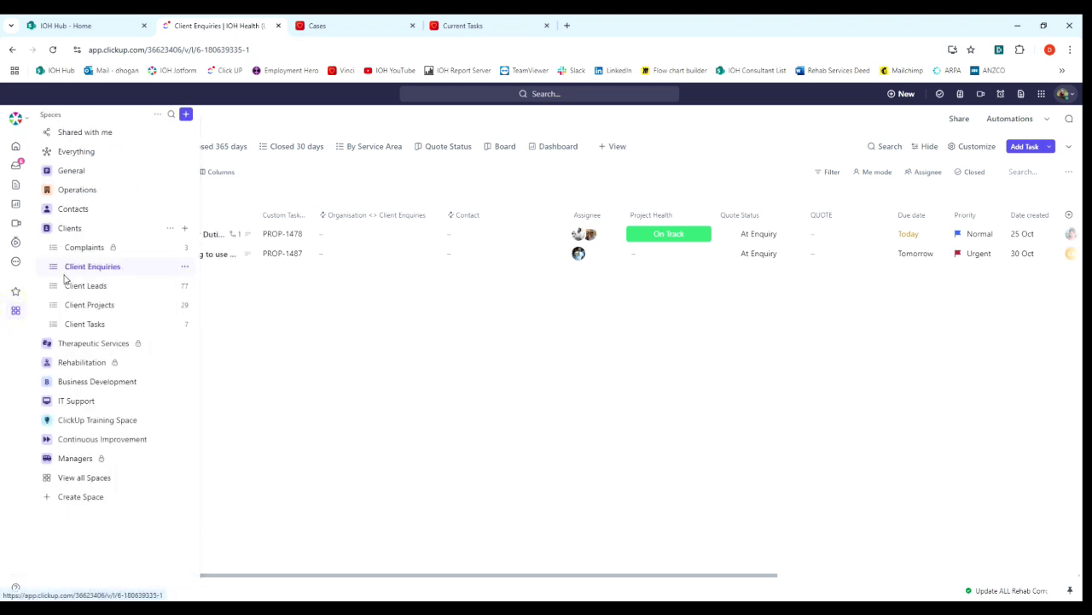
click(98, 288)
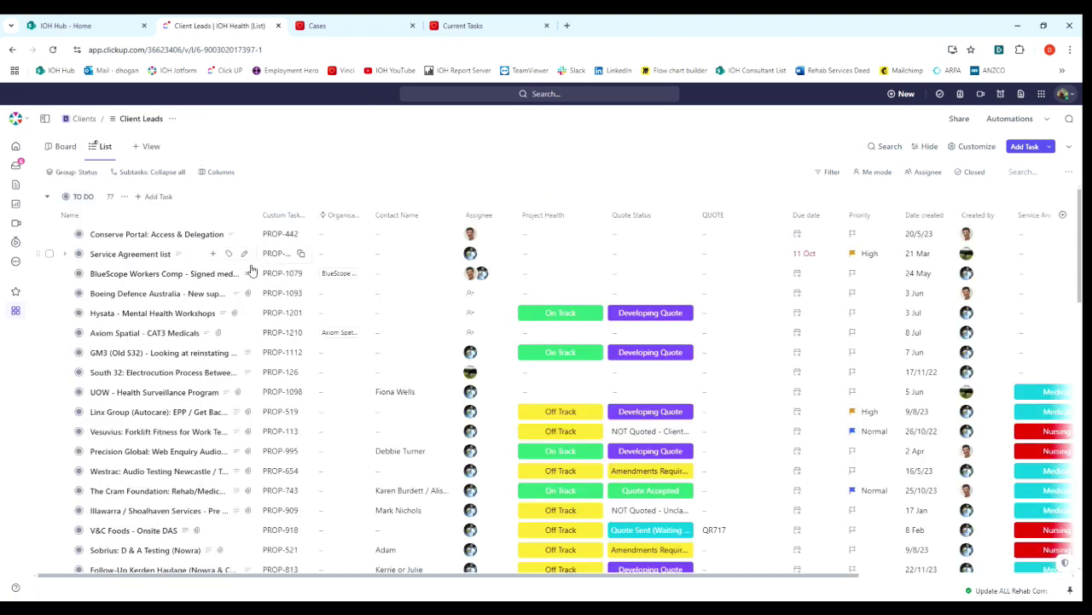
scroll(174, 344, down, 4)
scroll(174, 346, down, 10)
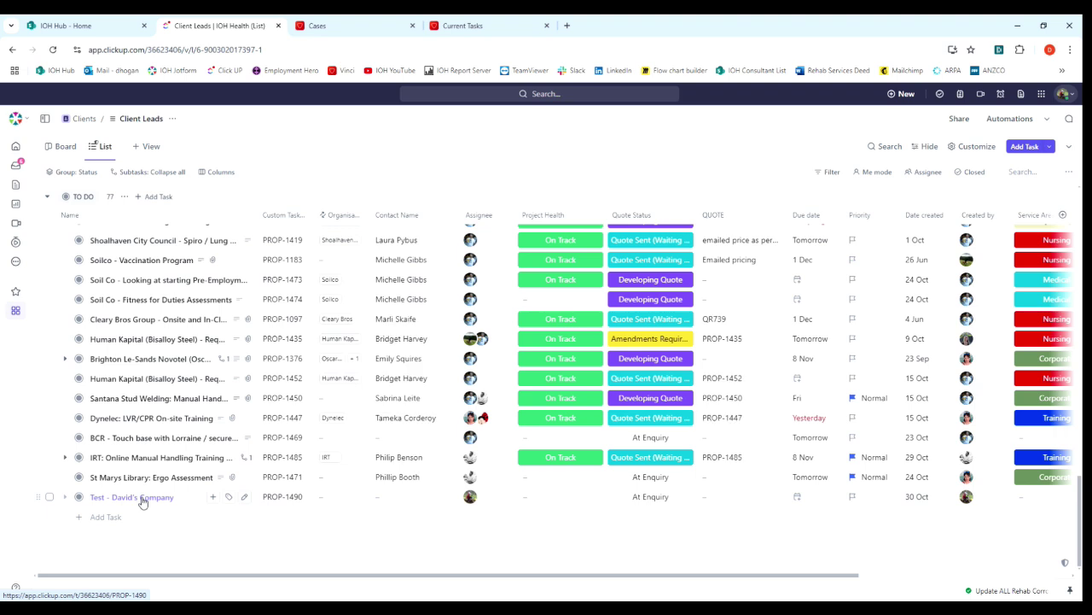
click(142, 501)
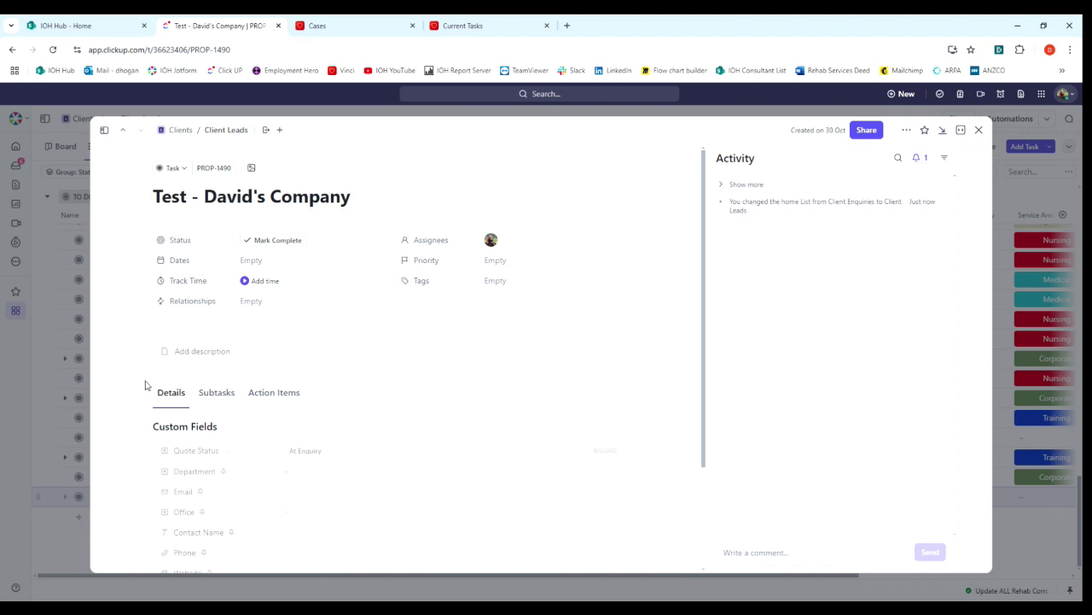
Search the existing organisations for one that could be related to the task, and leave the search without linking any
scroll(145, 385, down, 2)
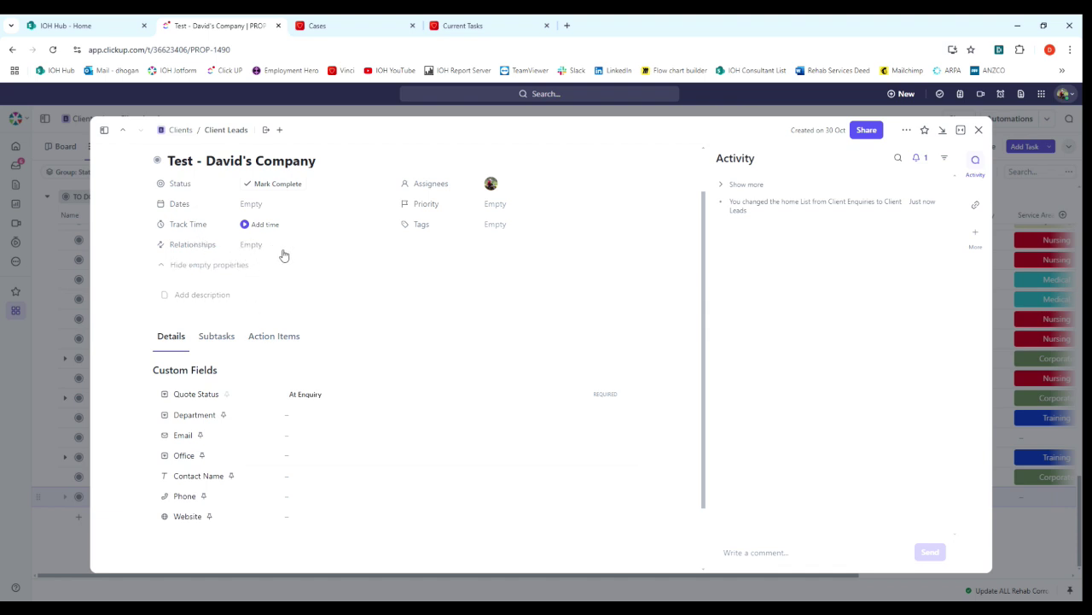
click(251, 245)
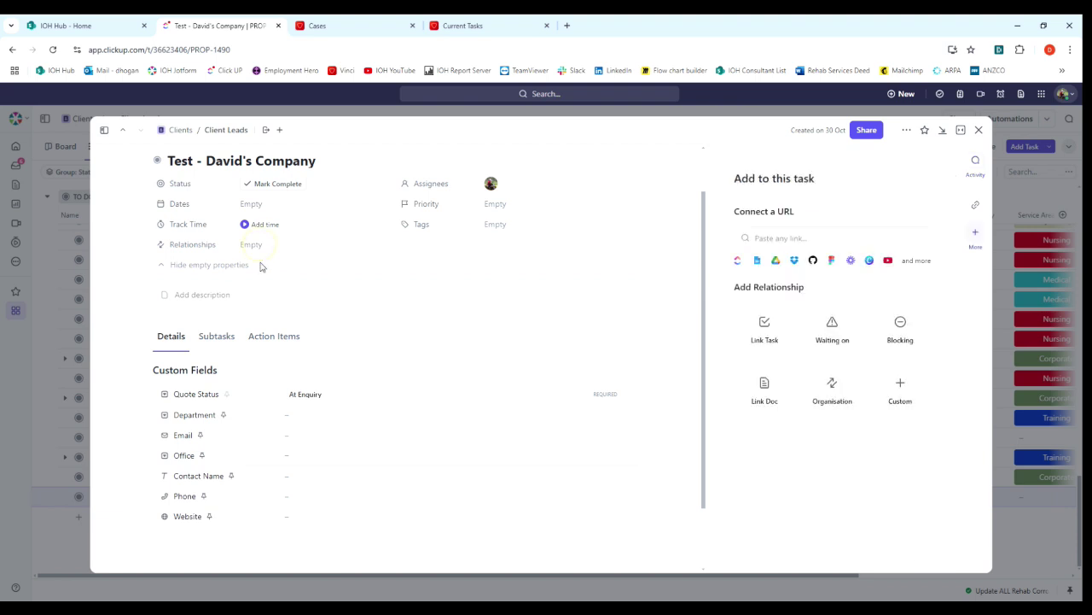
click(838, 401)
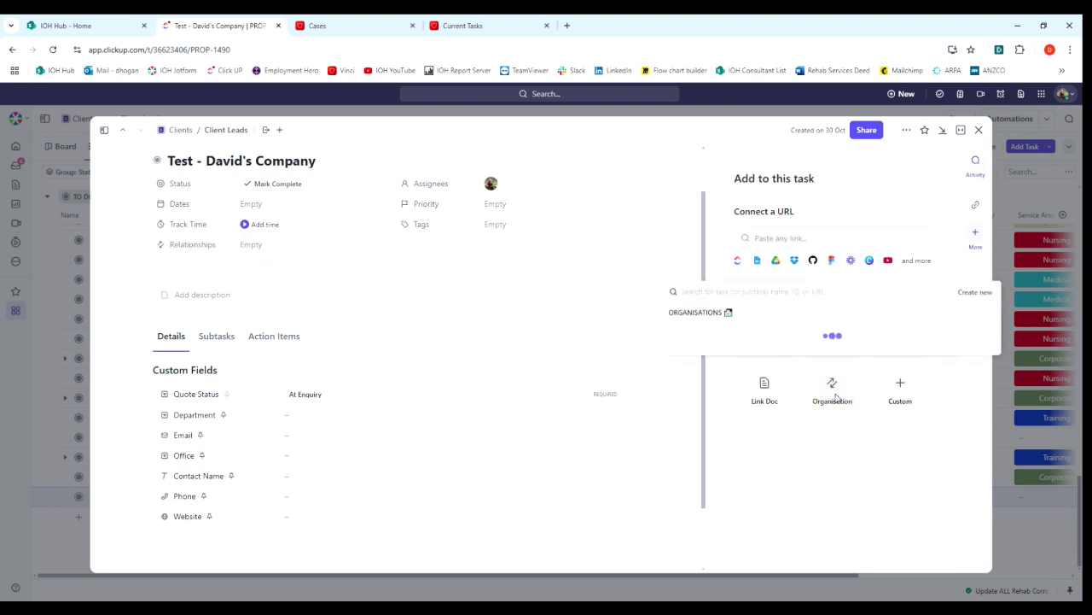
text(david)
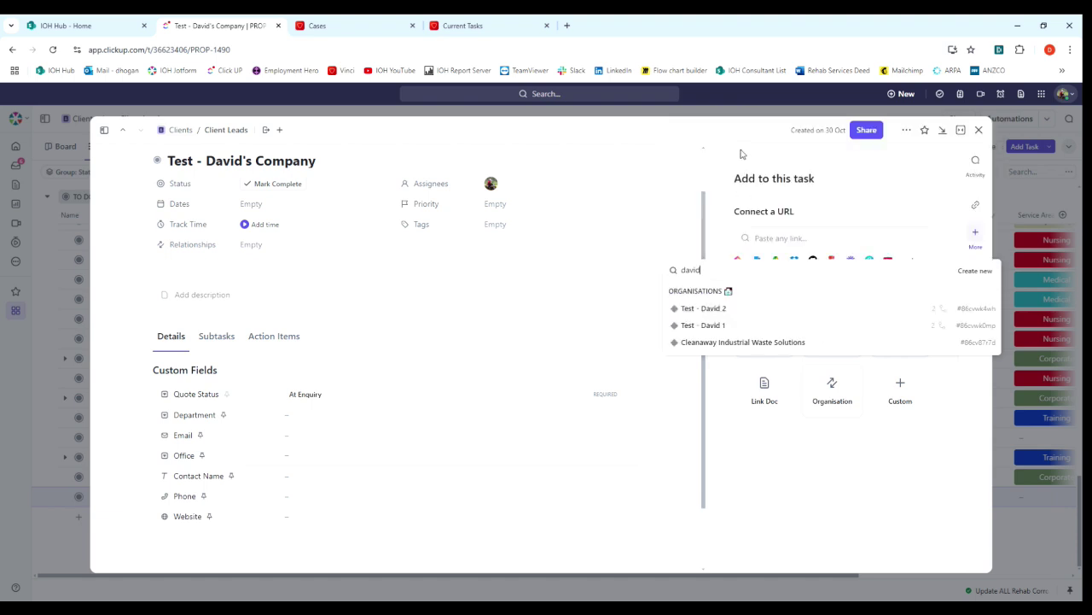
click(715, 383)
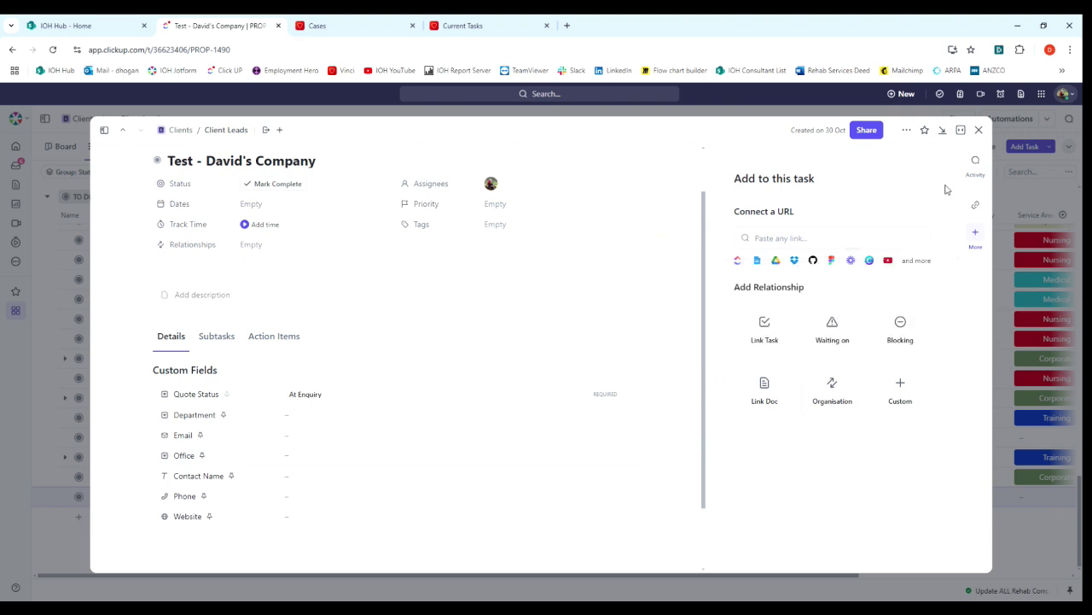
Post the comment "MAde intial contact call and discussed the options available for PEFA's. Contact indicated they 10 done onsite. IOH to create a quote."
click(976, 161)
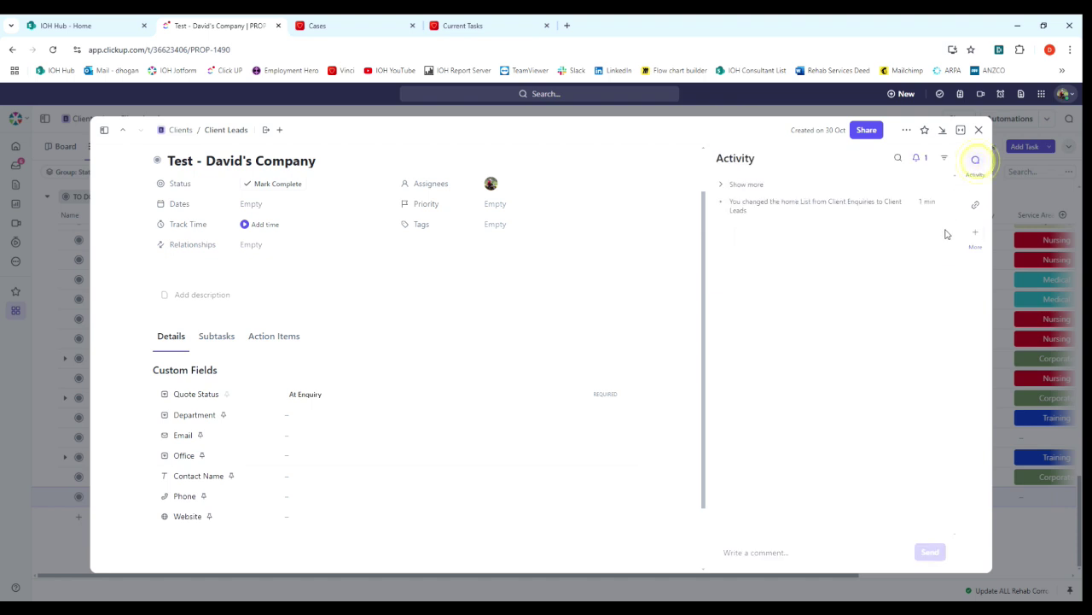
click(761, 553)
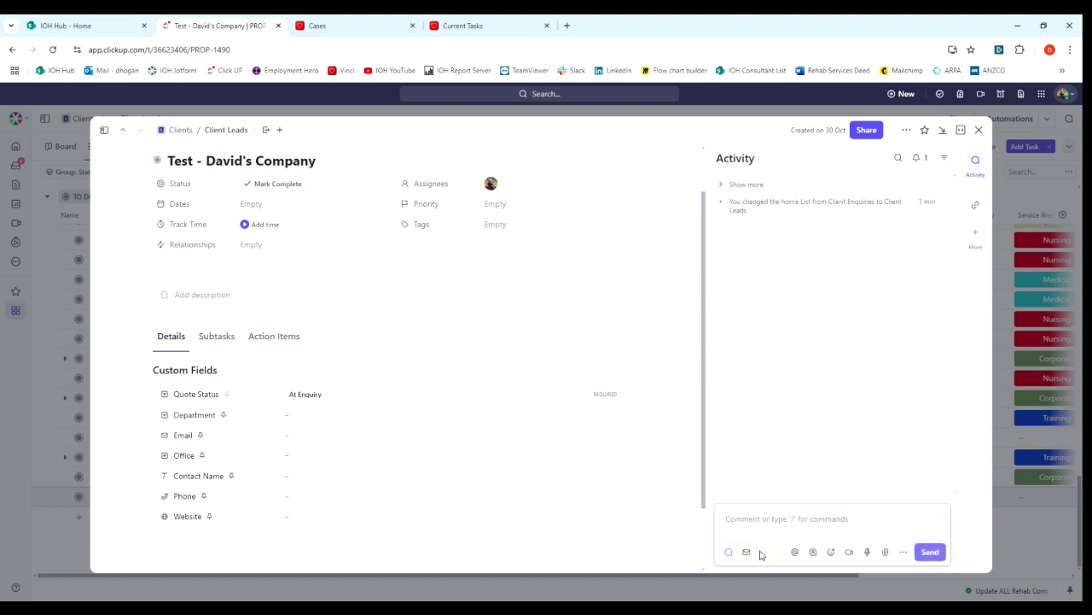
text(MAde intial contact call and discussed the options availab)
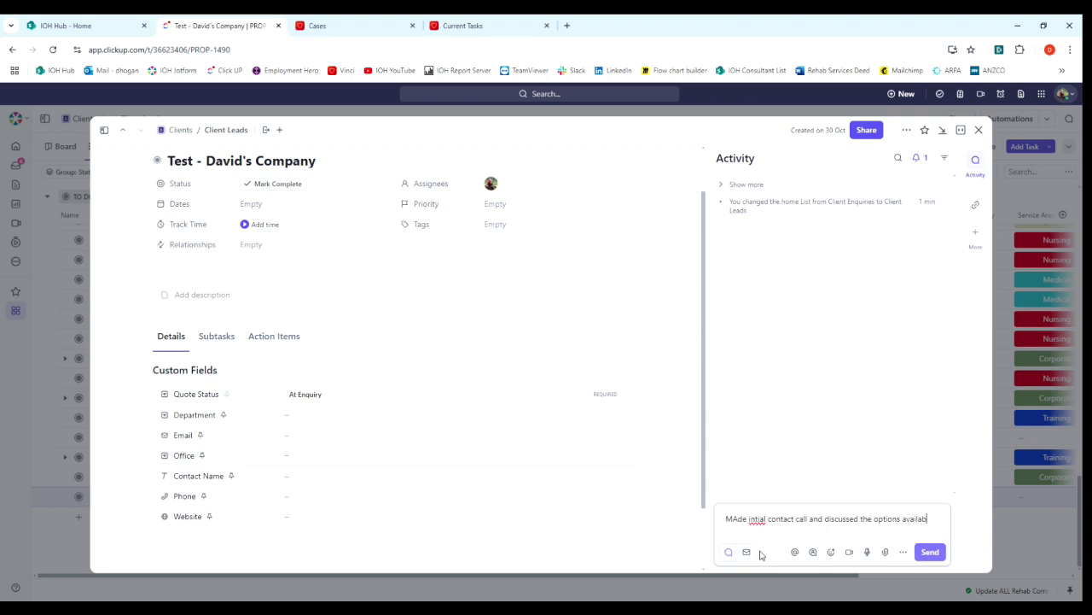
text(le for PEFA's.)
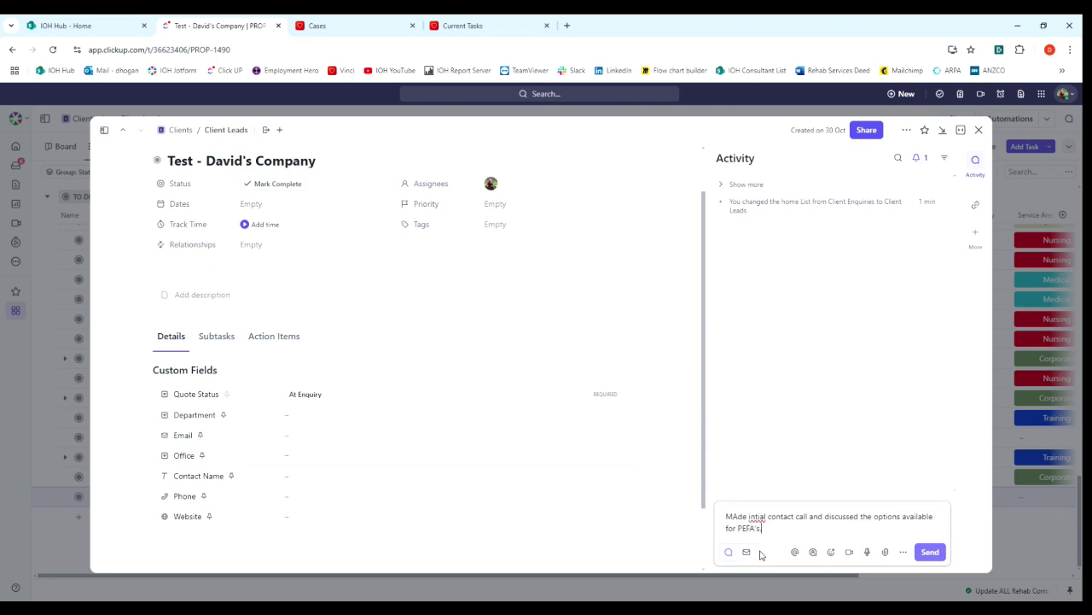
key(shift+Return)
text(Cont)
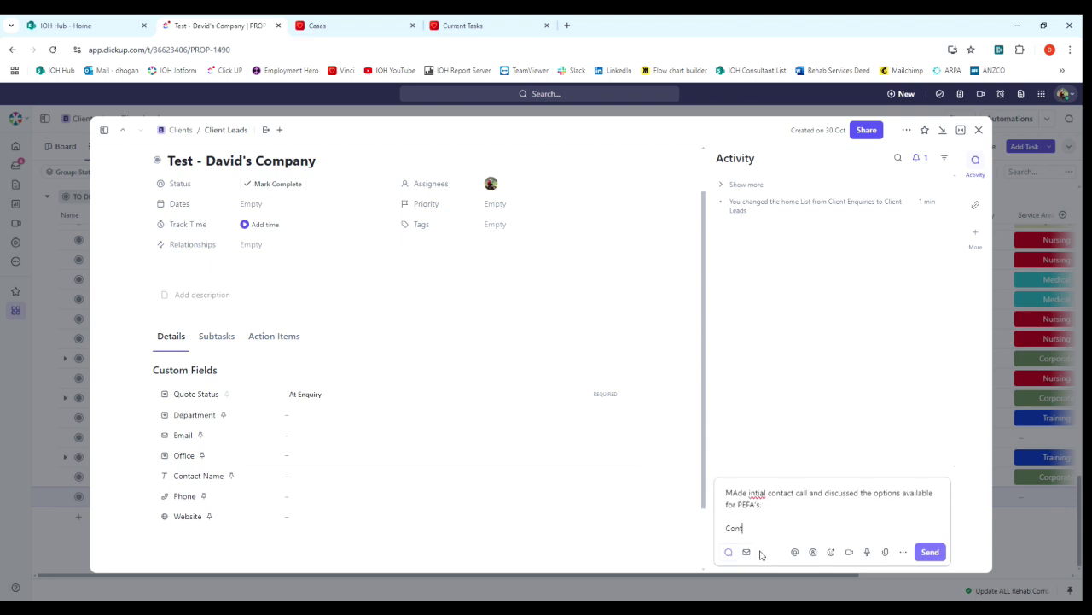
text(act indicated they 10 done onsite.)
key(Return)
key(Return)
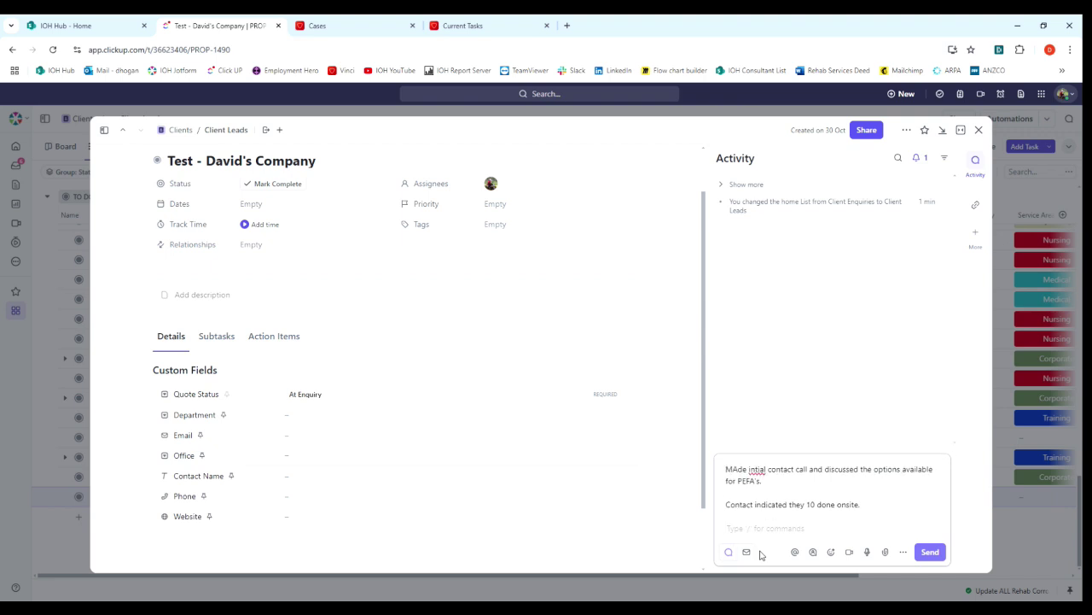
text(IOH to create a quote.)
click(929, 551)
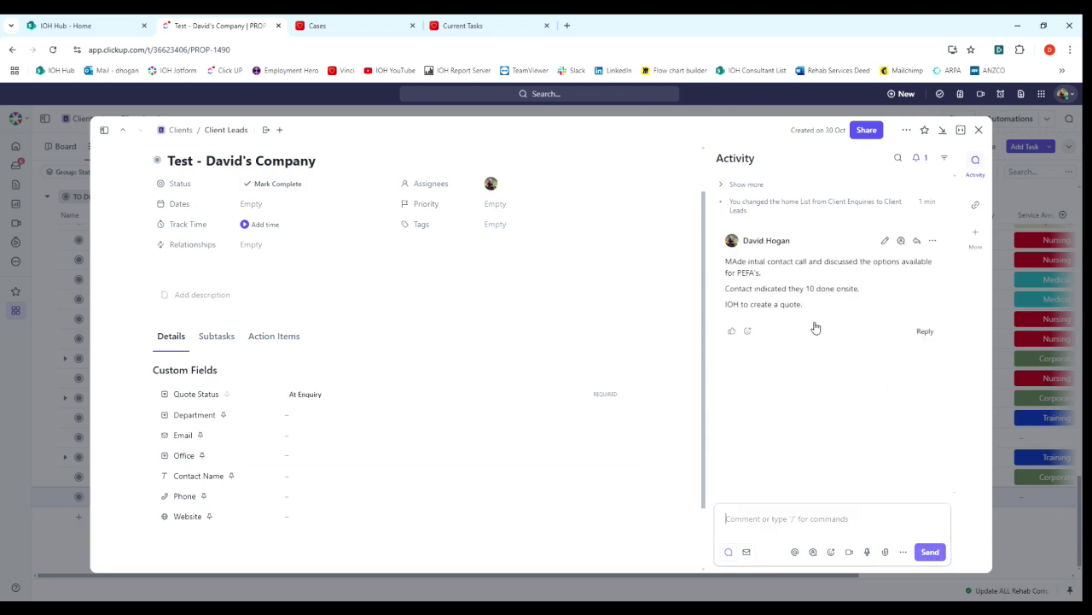
Advance the lead's Quote Status to Moved to Lead and on to Developing Quote
scroll(310, 492, down, 1)
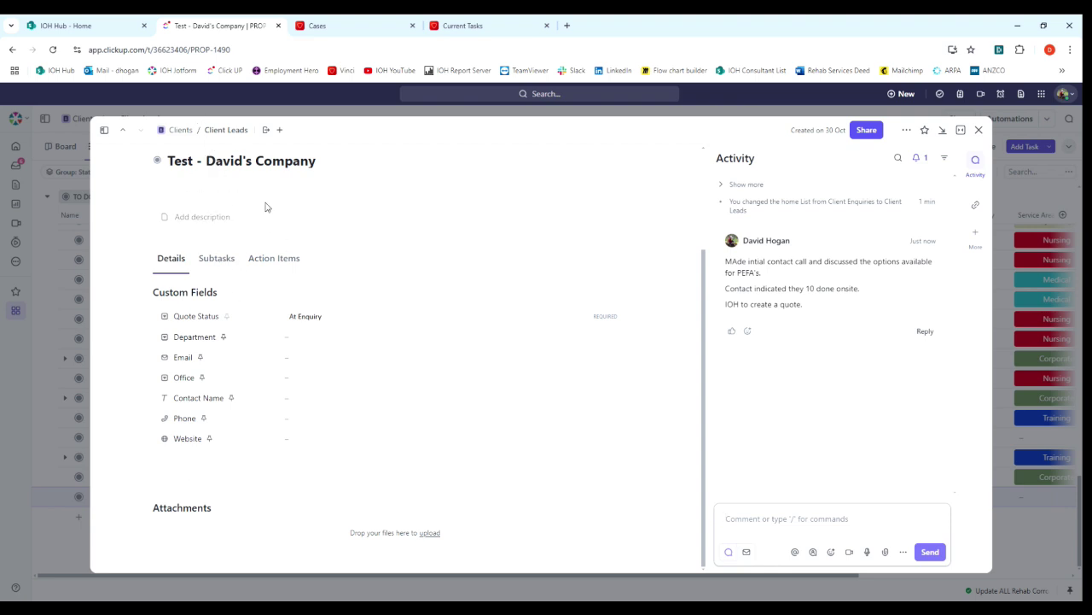
click(316, 318)
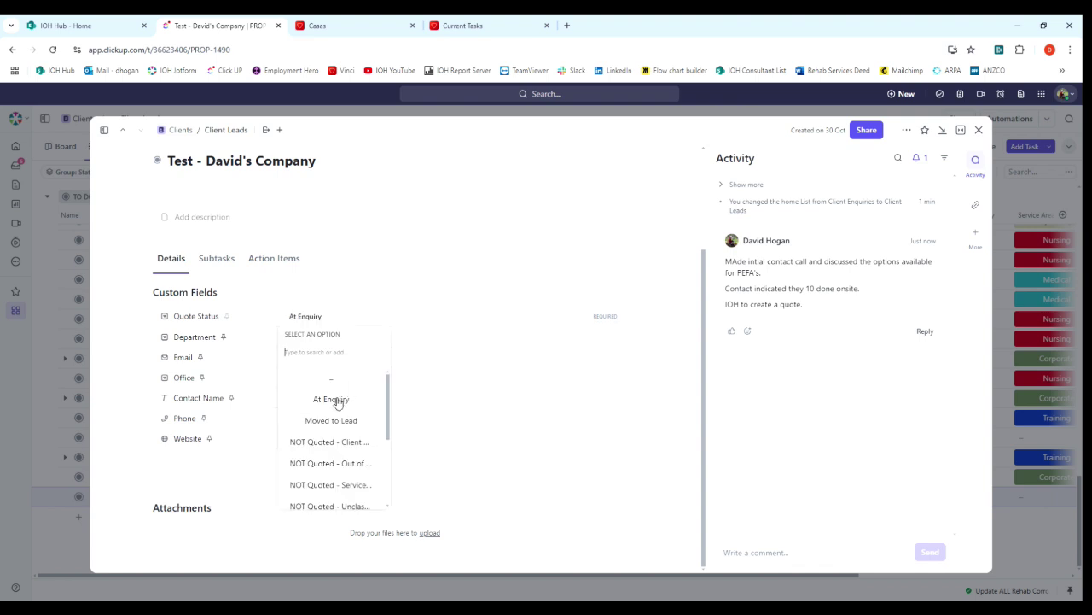
click(333, 423)
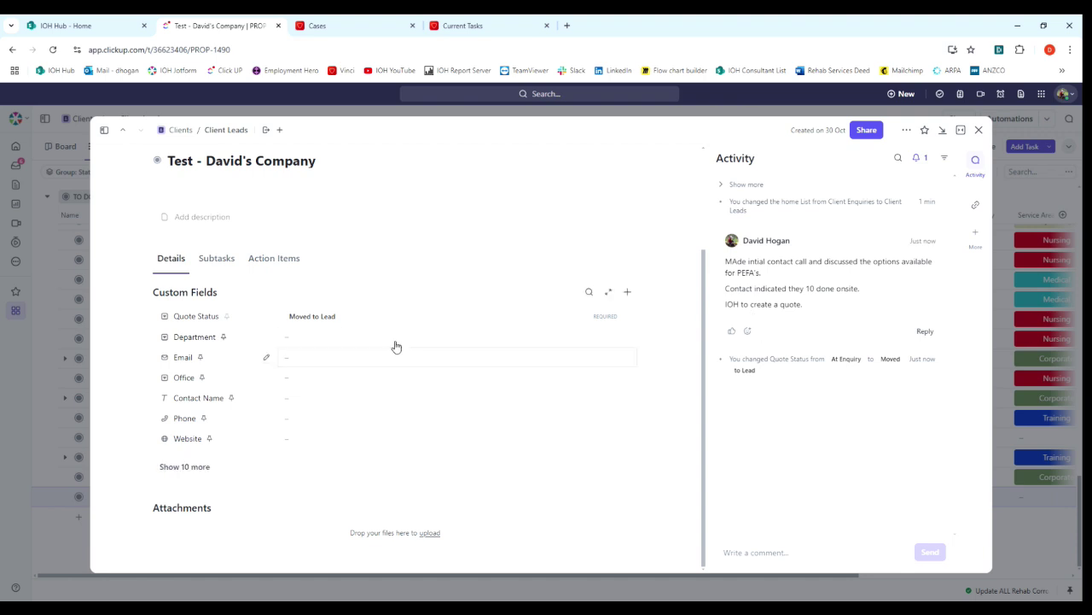
click(329, 316)
scroll(325, 450, down, 3)
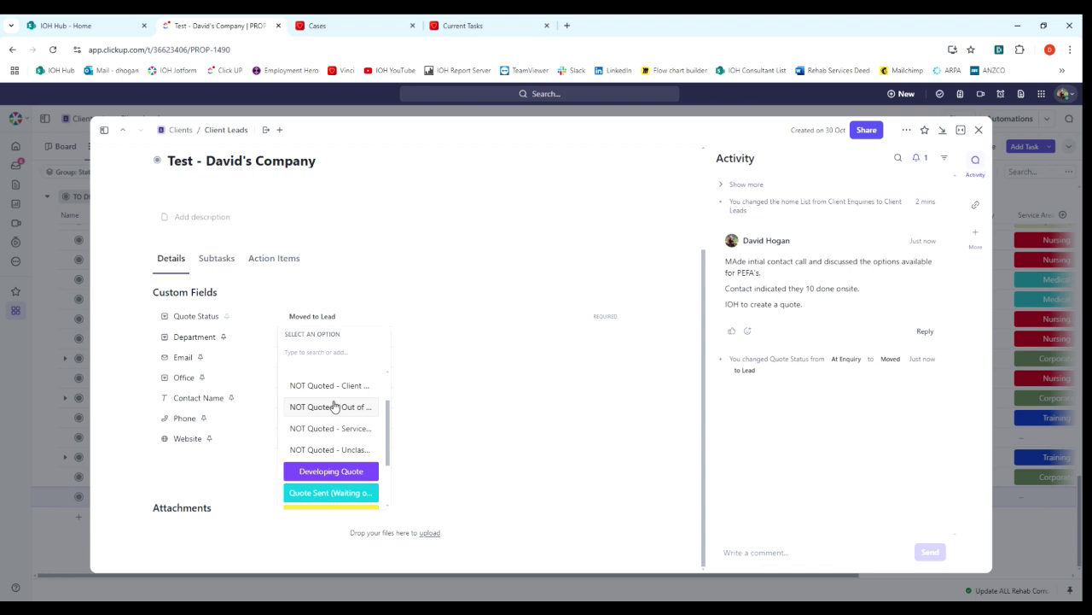
click(325, 475)
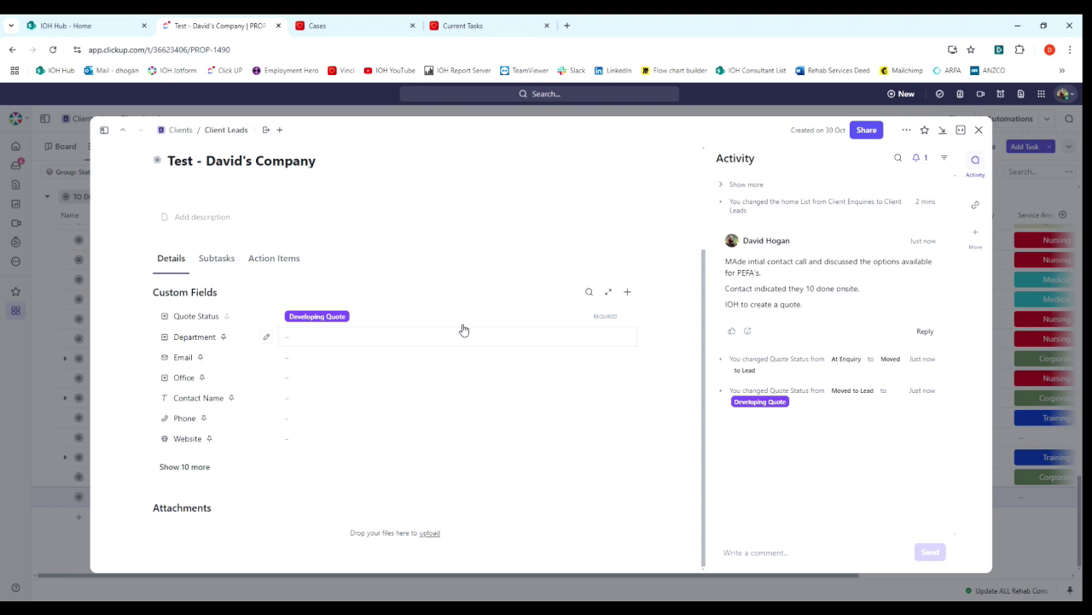
Review the full range of Quote Status options and close the list without changing the selection
click(326, 317)
scroll(361, 453, down, 3)
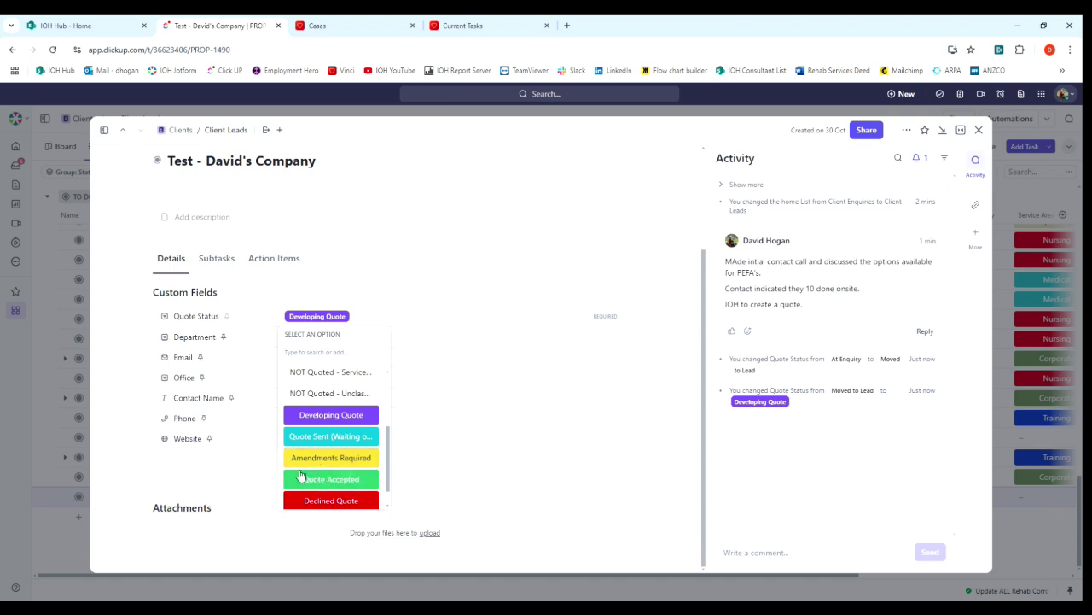
scroll(337, 475, down, 1)
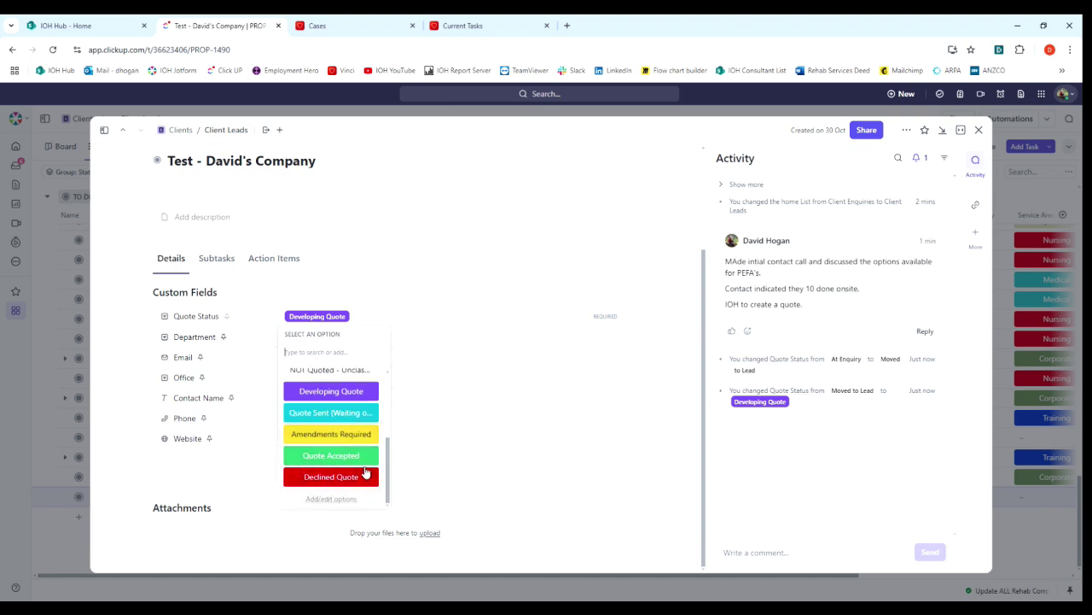
scroll(333, 443, up, 3)
click(487, 460)
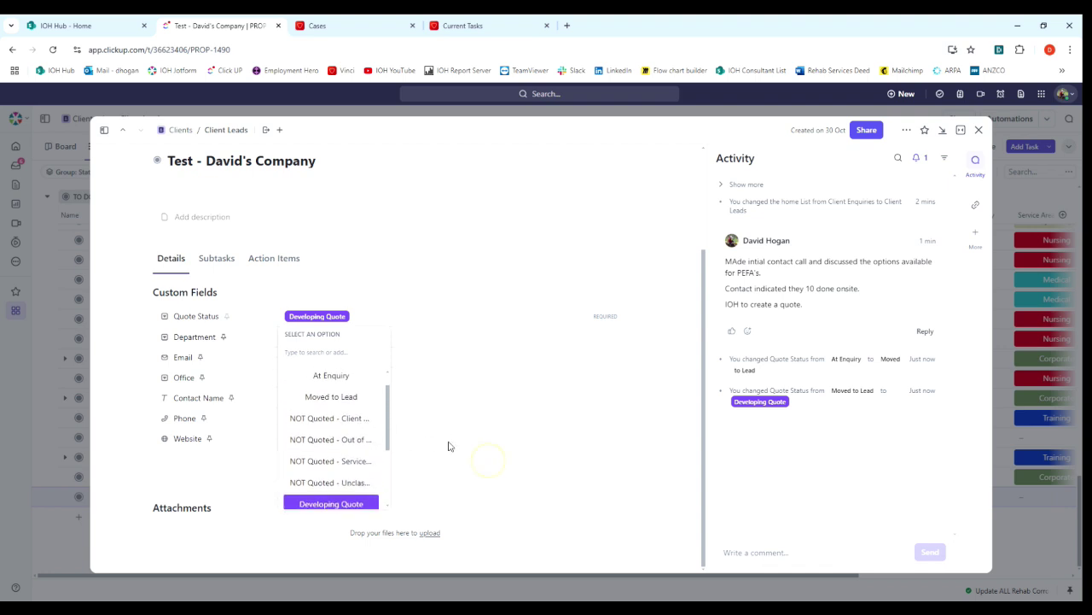
scroll(417, 313, up, 3)
scroll(412, 334, down, 3)
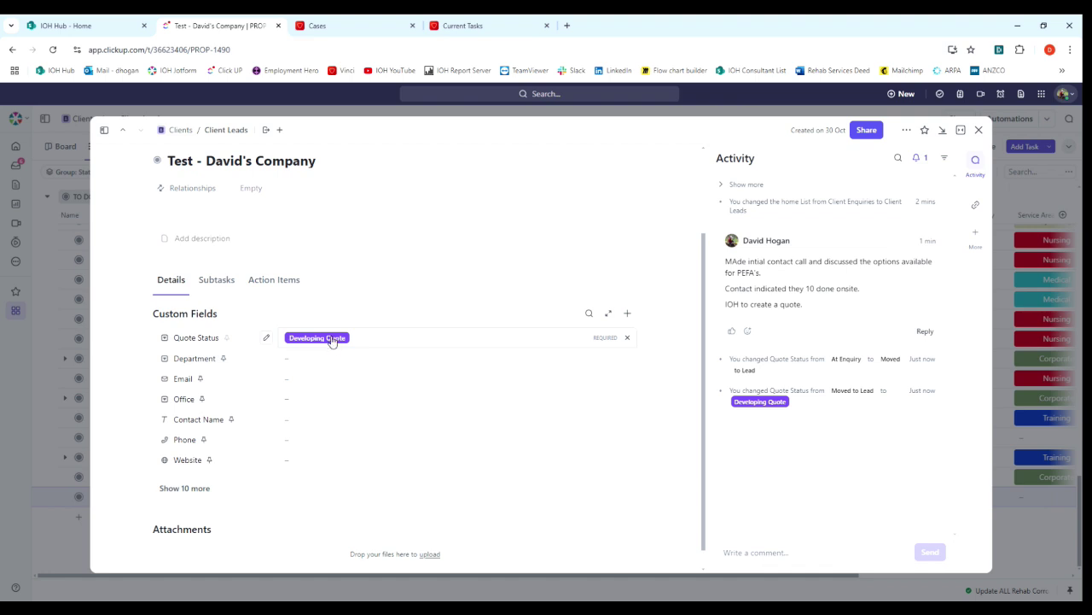
Post a two-line comment on the lead: "confirmed quote details and are accepting." and "IOH to arrange service"
click(742, 551)
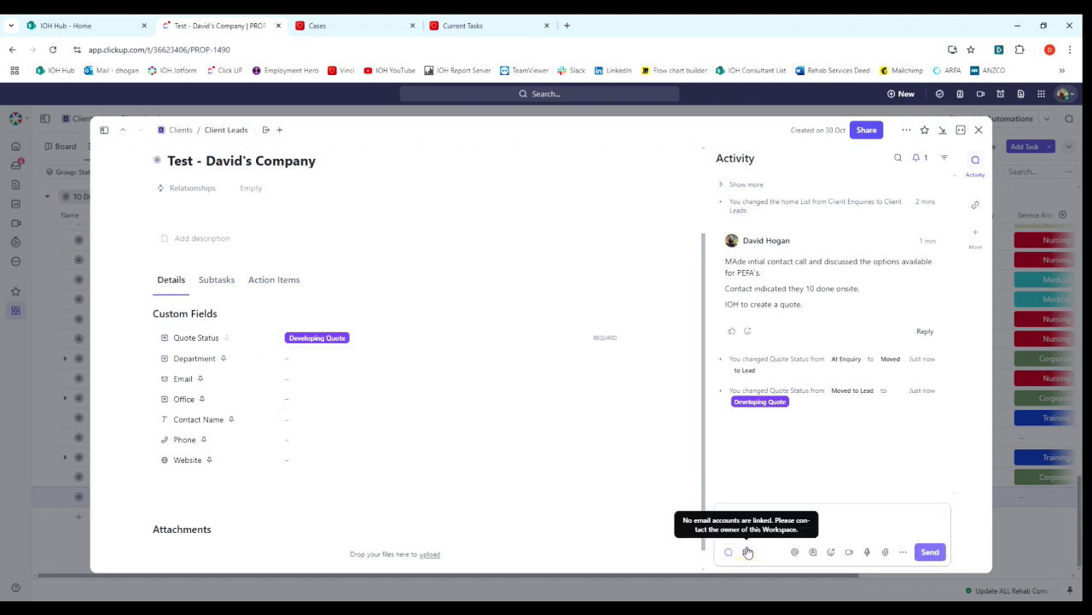
text(confirmed qupo)
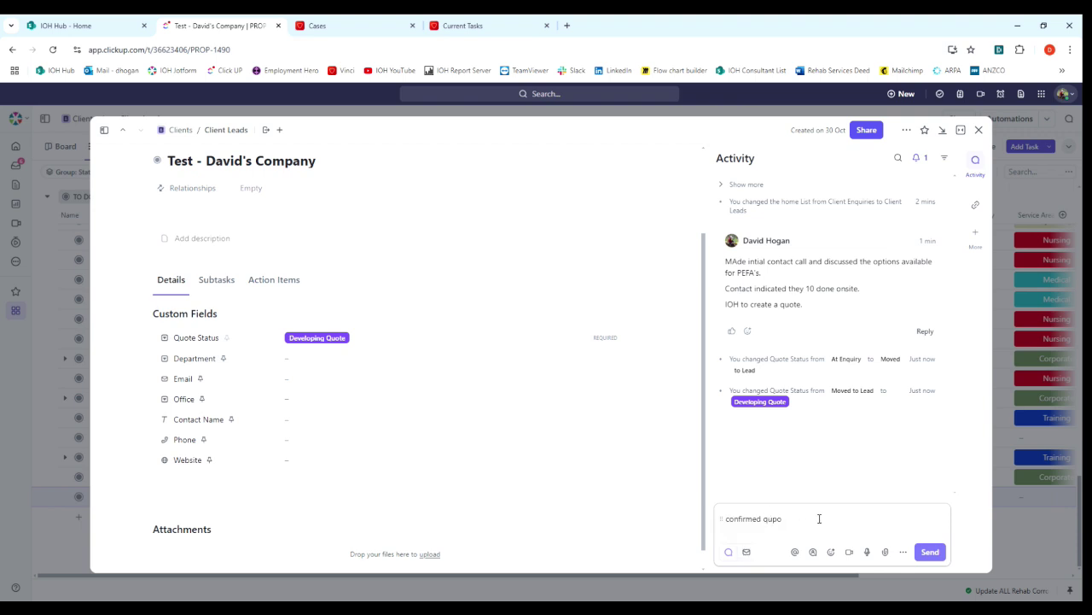
key(BackSpace)
key(BackSpace)
text(ote details an)
key(Return)
text(IOH to arrange ervice)
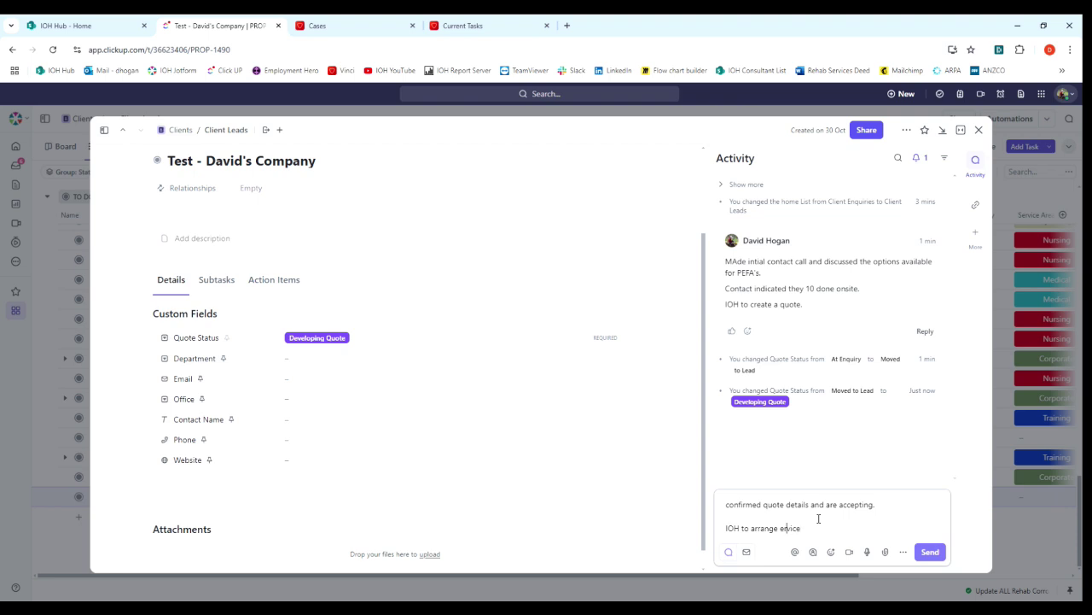
text(s)
click(930, 552)
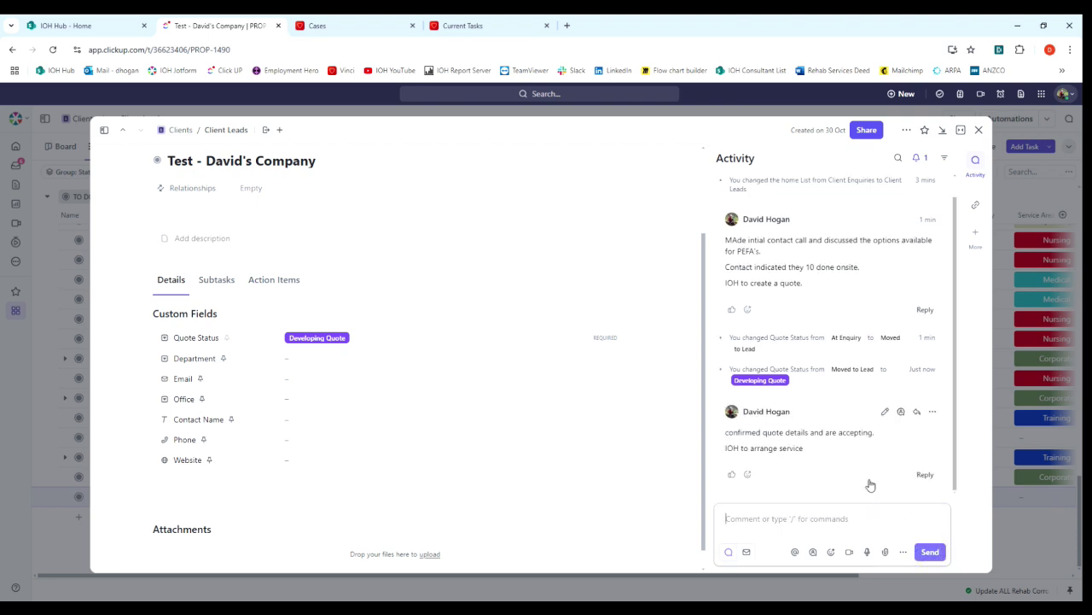
Set the lead's Quote Status to Quote Accepted
click(332, 339)
scroll(337, 461, down, 3)
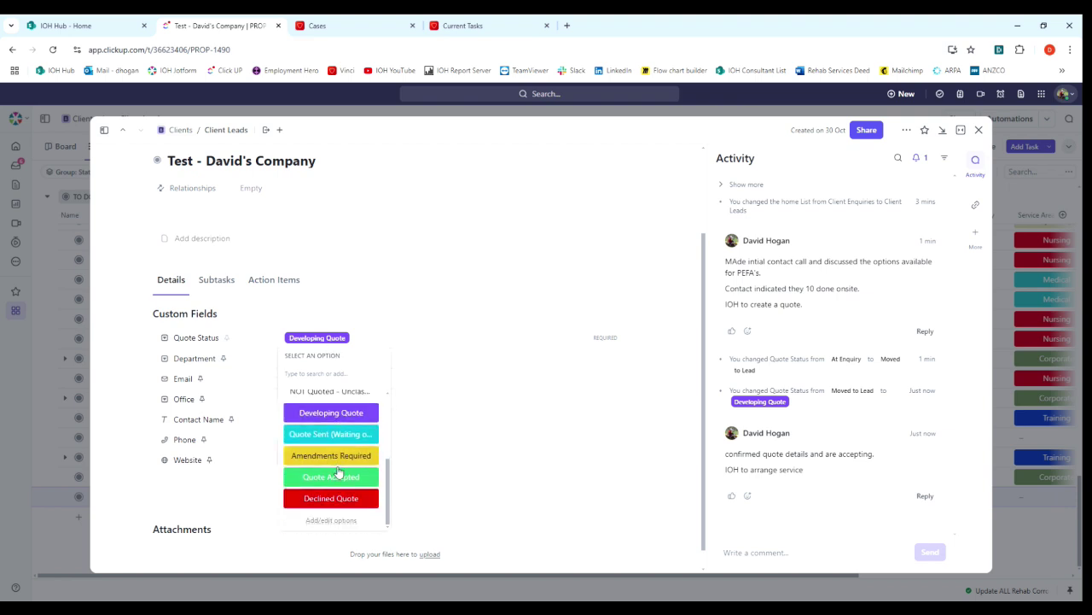
click(337, 476)
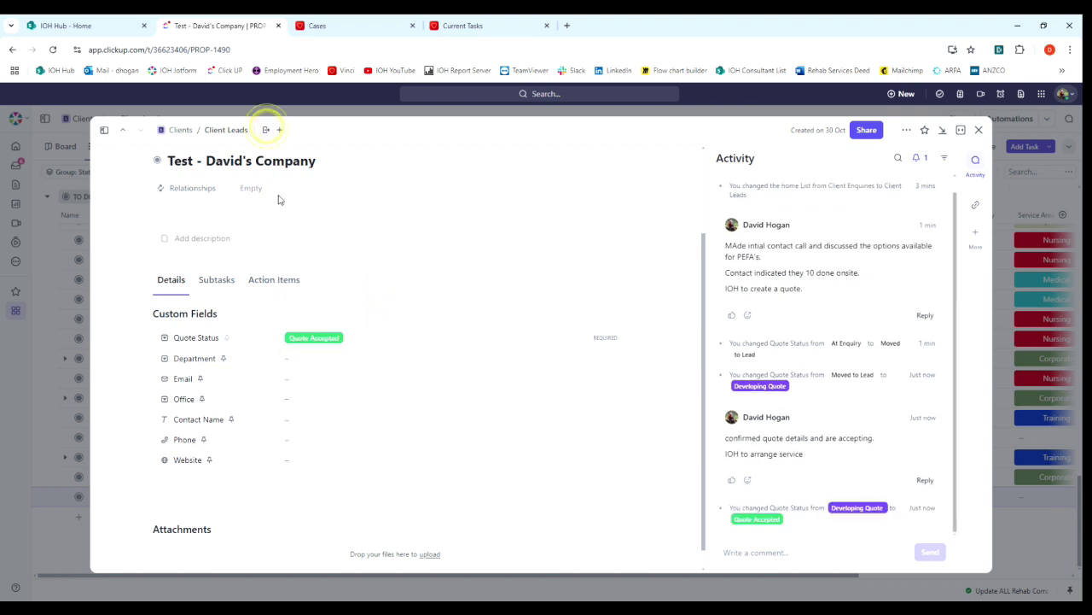
Move the lead from Client Leads to the Client Projects list and close its details
scroll(311, 247, down, 2)
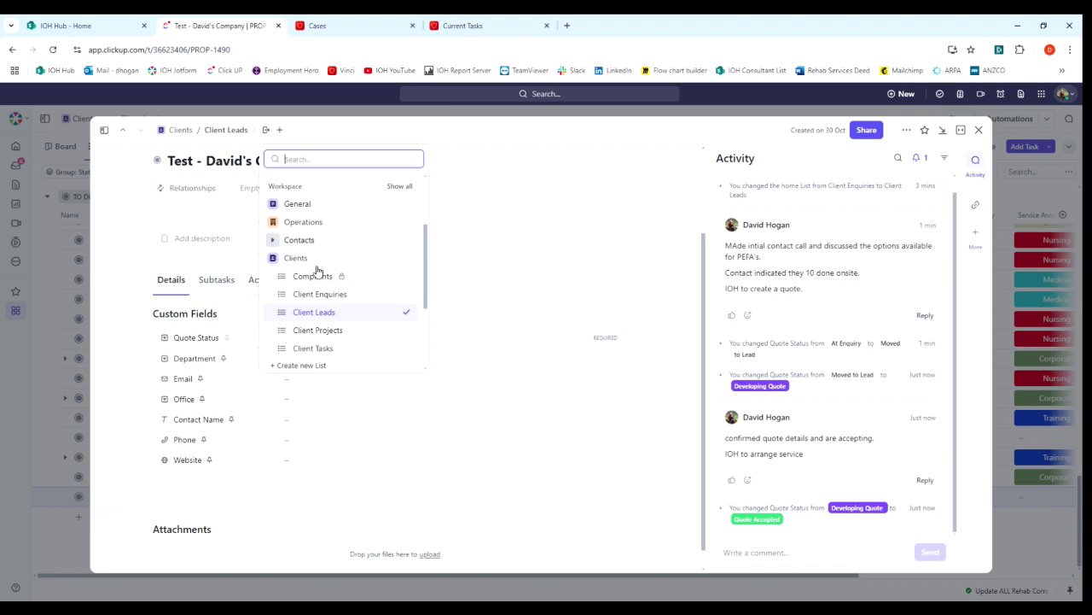
click(331, 333)
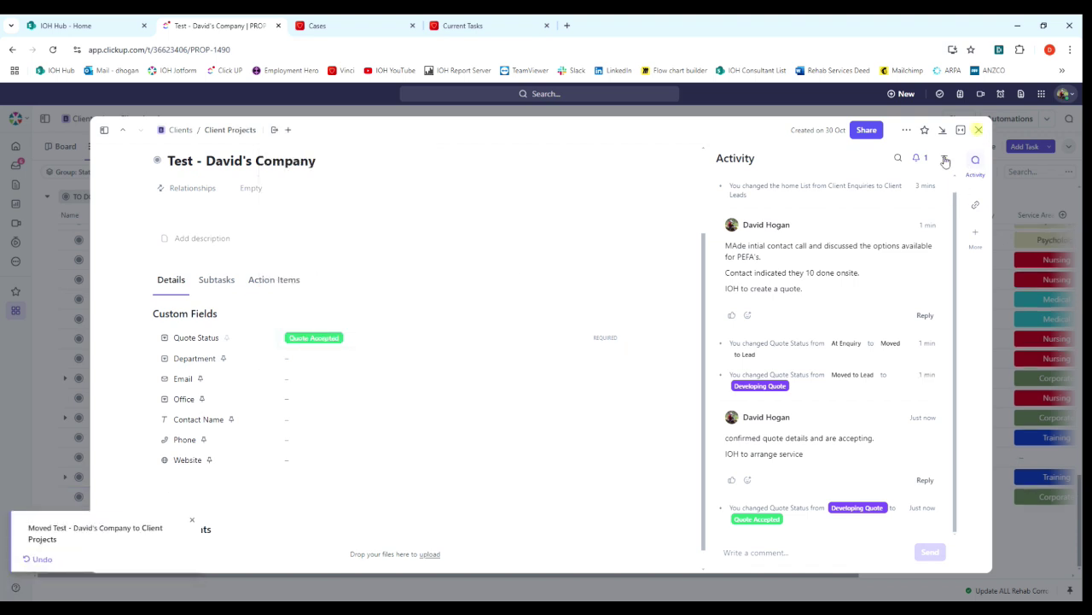
key(Escape)
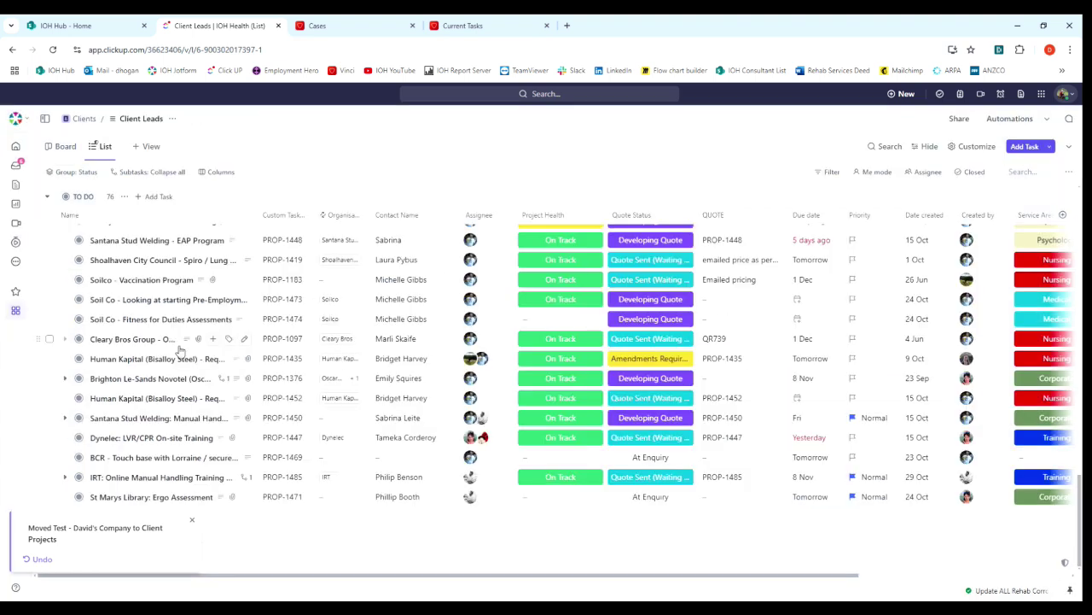
Go to the Client Projects list in the Clients space and open the moved test company task
click(14, 312)
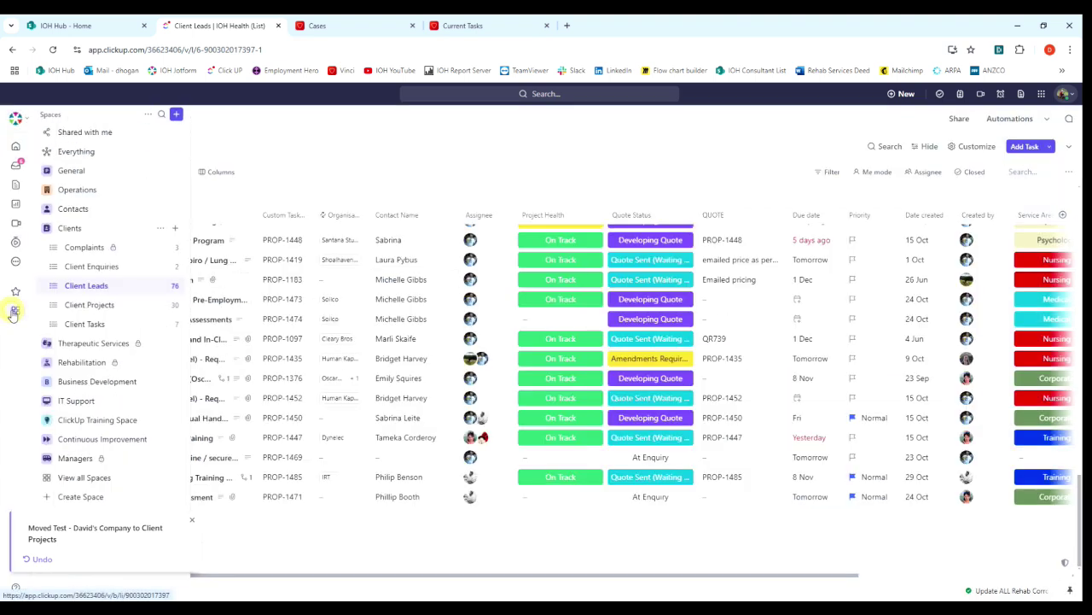
click(87, 305)
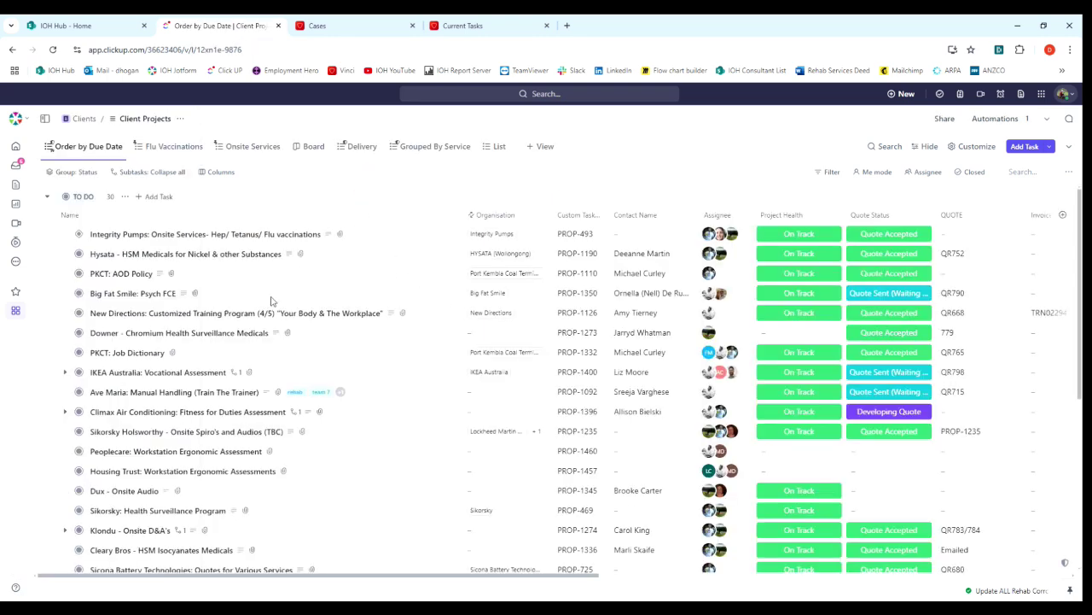
scroll(224, 343, down, 4)
click(141, 500)
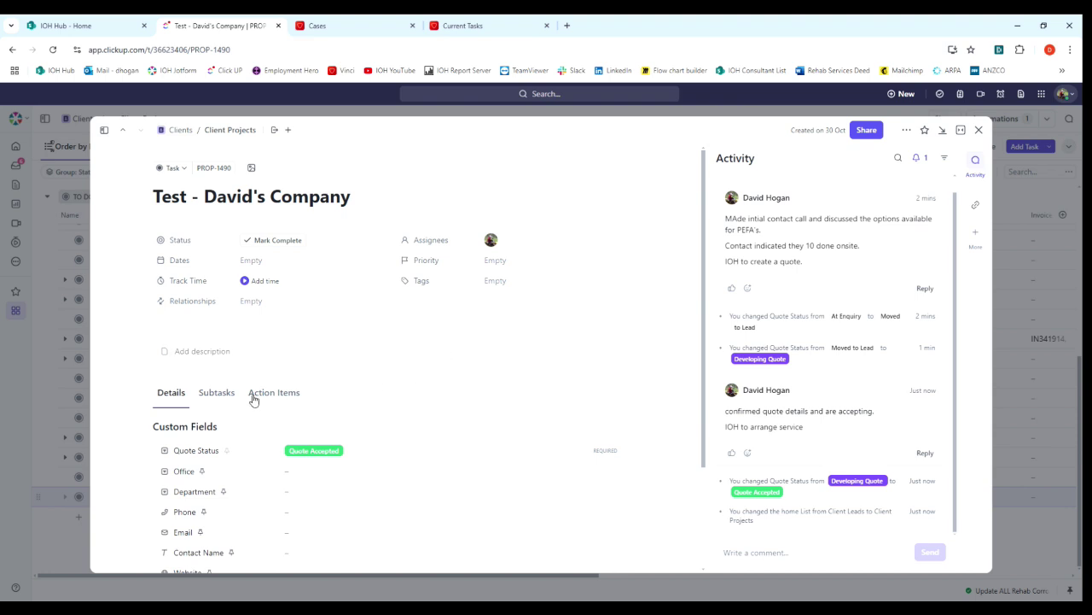
Add a subtask named "Workplace visit" to the test company project, assign it to yourself and save it
click(219, 392)
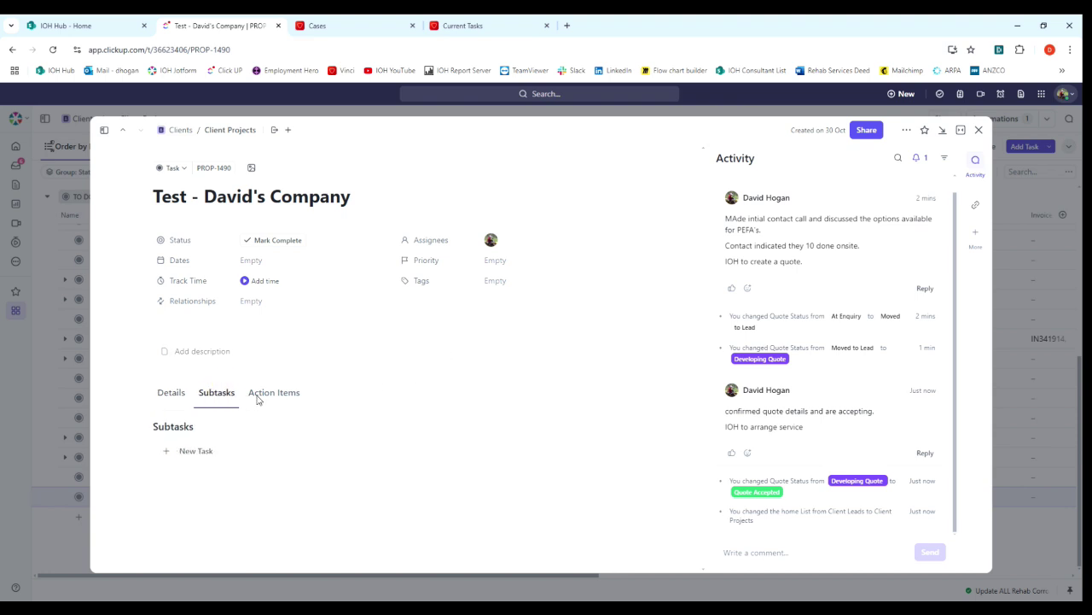
click(214, 452)
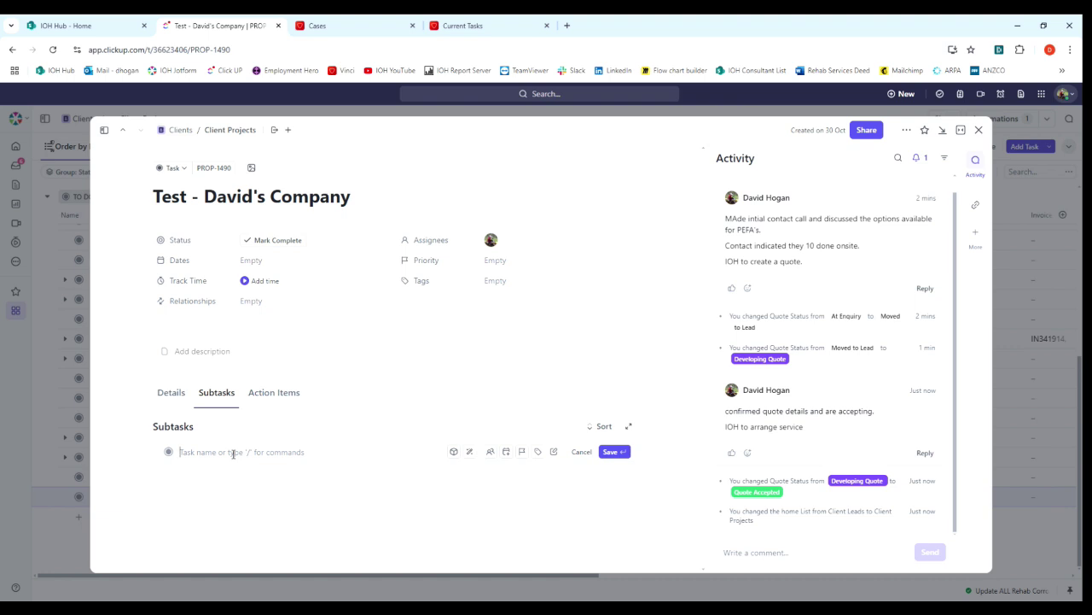
text(Workplace visit)
click(492, 455)
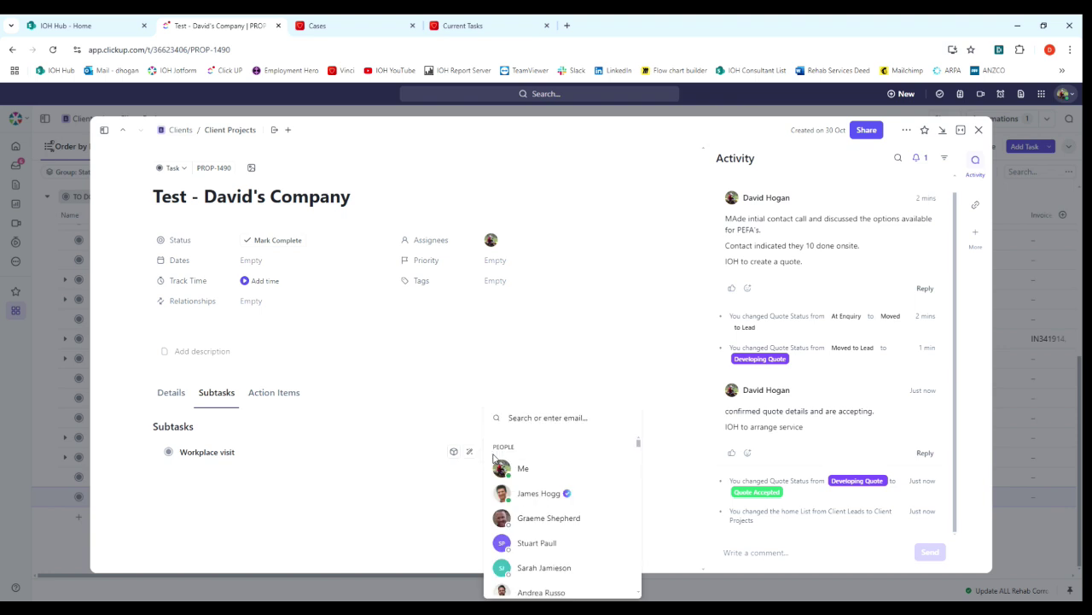
scroll(554, 523, down, 2)
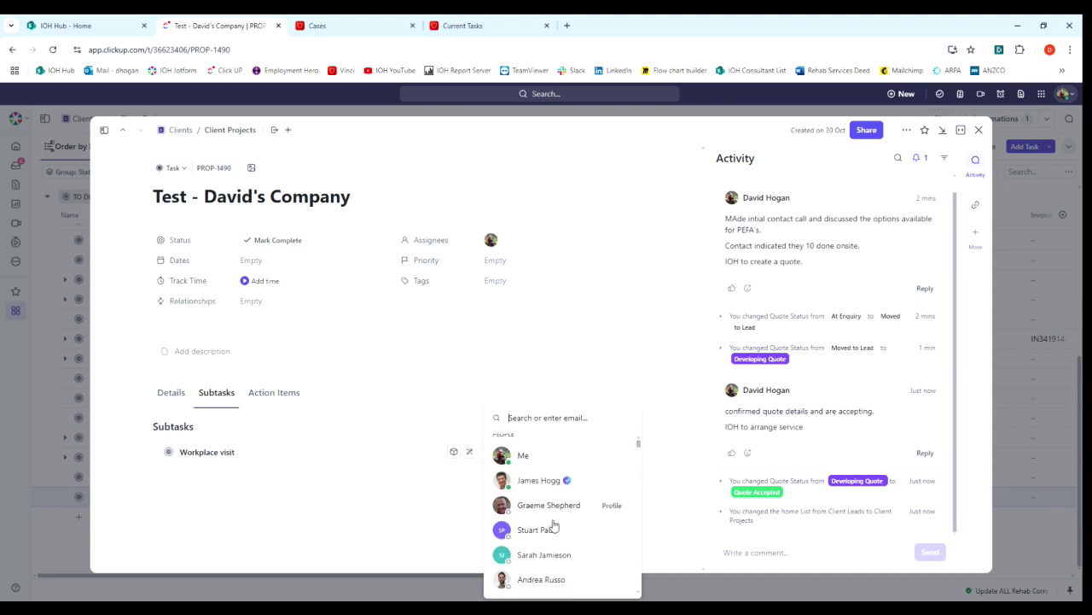
scroll(546, 504, up, 2)
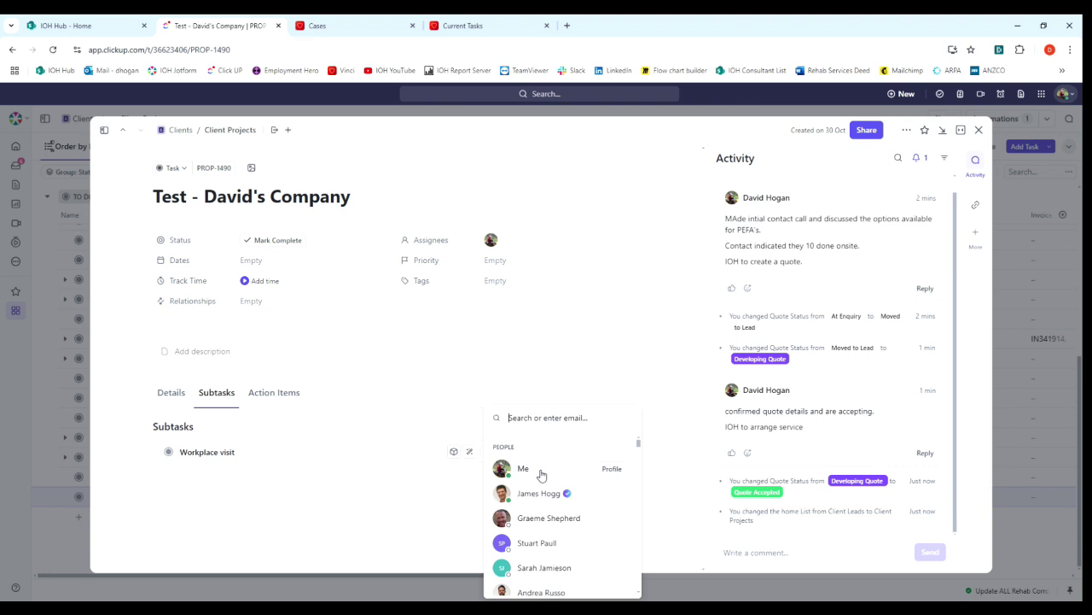
click(541, 472)
key(Escape)
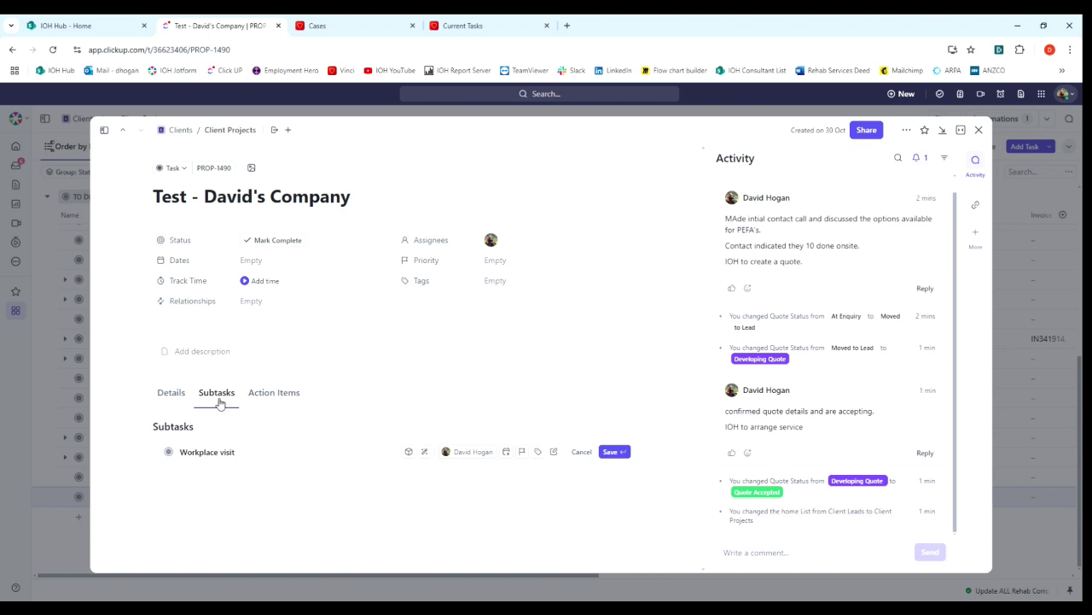
click(613, 451)
Enter a second subtask named "audio completion/booking" and search for its assignee by the colleague's first name
click(217, 489)
text(audit completion/booking)
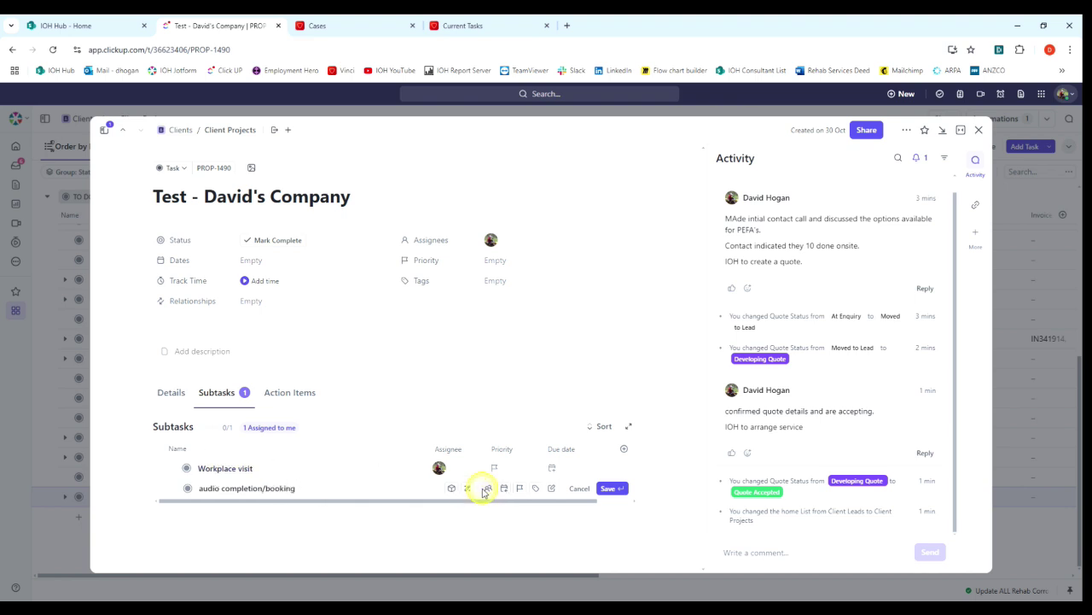
click(486, 488)
text(katie)
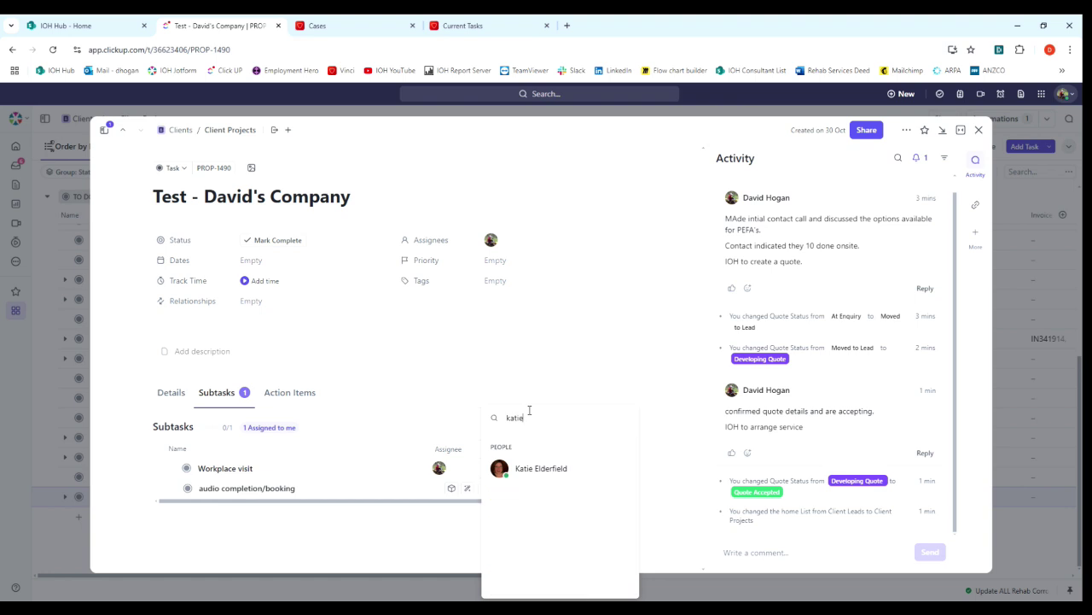